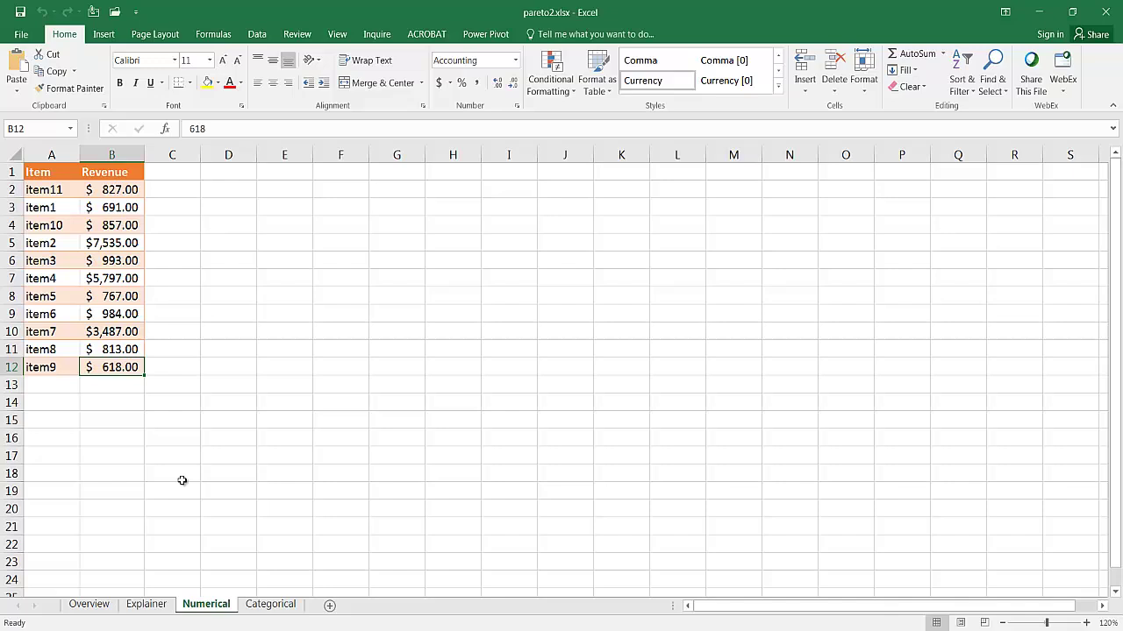
# Inspect the Numerical sheet's revenue values, from 827 in B2 down to the last value, 618.
pyautogui.click(114, 192)
pyautogui.click(120, 379)
pyautogui.click(120, 368)
pyautogui.click(172, 191)
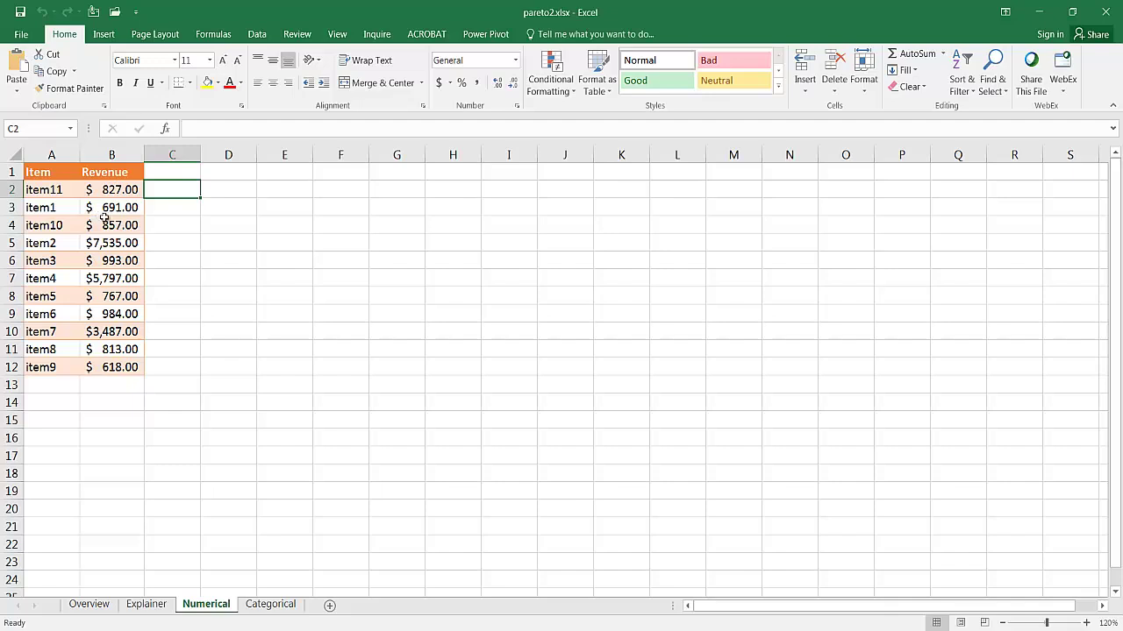
# Insert a Pareto statistic chart from the item revenue data.
pyautogui.click(105, 223)
pyautogui.click(103, 33)
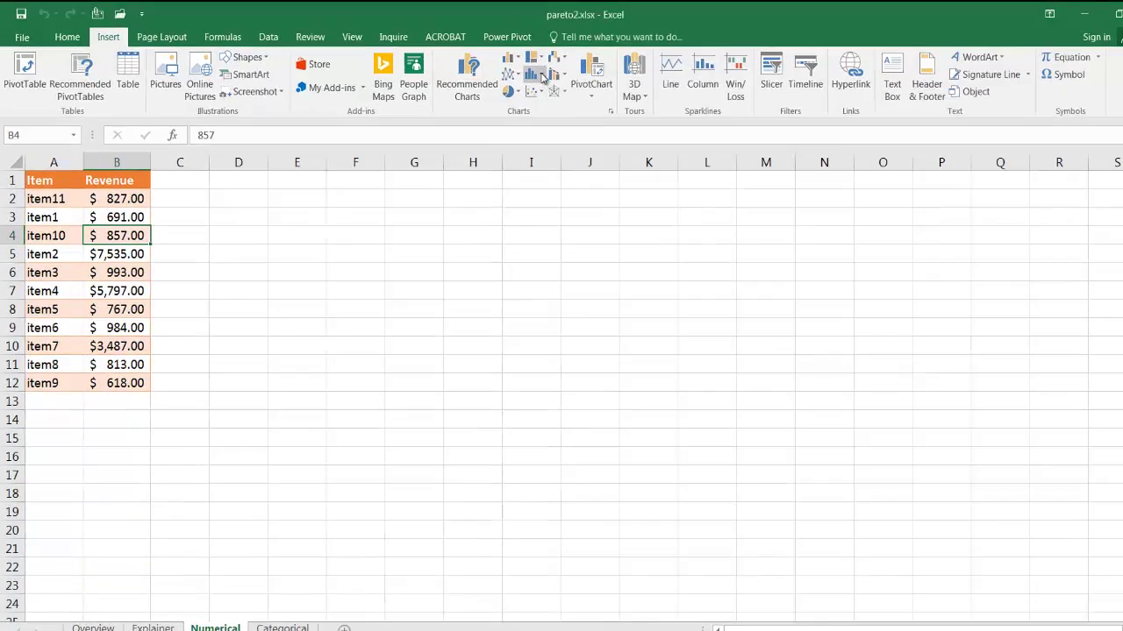
pyautogui.click(543, 77)
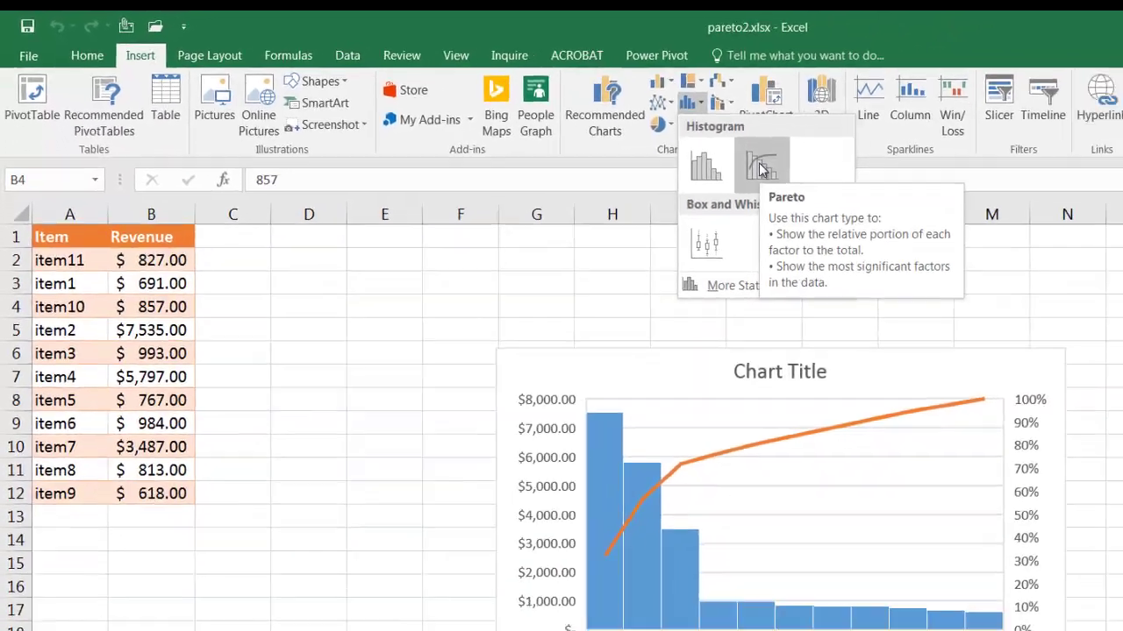
pyautogui.click(935, 215)
# Move the Pareto chart up and left, enlarge it, and apply a dark chart style.
pyautogui.moveTo(518, 254); pyautogui.dragTo(406, 215)
pyautogui.moveTo(675, 477); pyautogui.dragTo(880, 524)
pyautogui.moveTo(335, 326)
pyautogui.press('Down')
pyautogui.click(408, 70)
pyautogui.click(1020, 331)
# On the Categorical sheet, select the Description column and start a PivotTable from it.
pyautogui.click(272, 607)
pyautogui.click(60, 151)
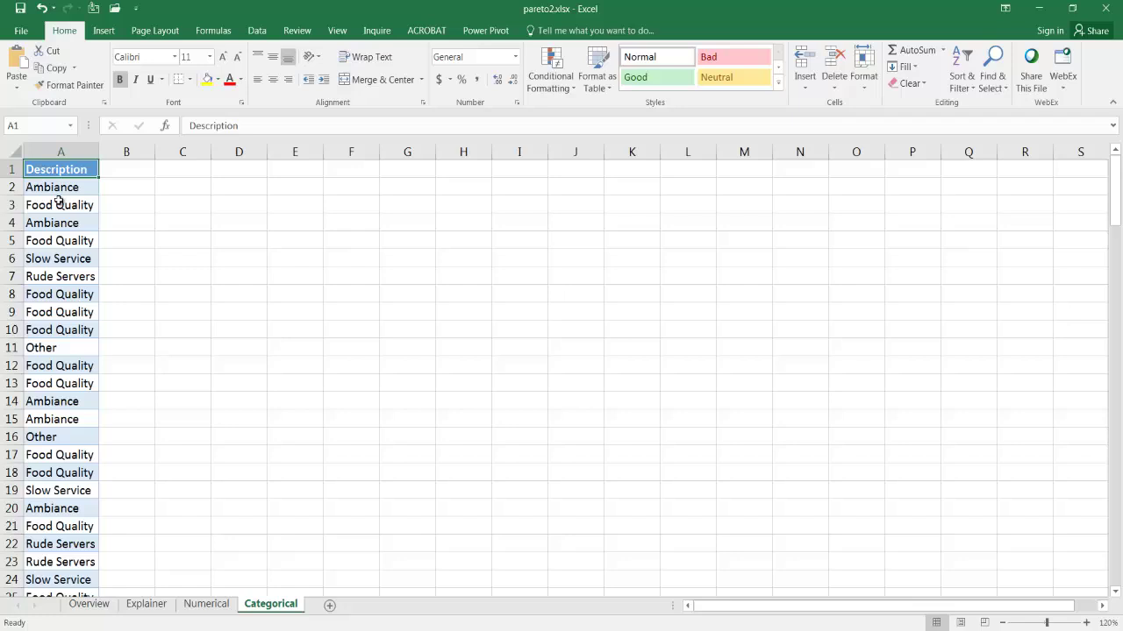
pyautogui.click(56, 247)
pyautogui.click(104, 32)
pyautogui.click(24, 66)
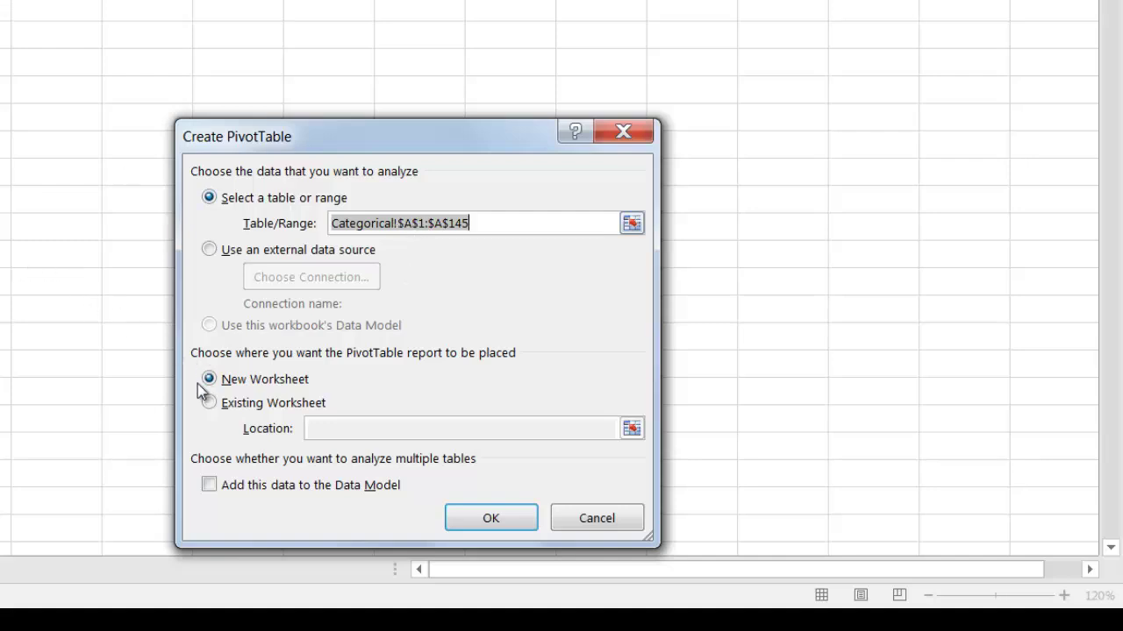
# Place the pivot table at C5 on the existing sheet, with Description as rows and its count as values.
pyautogui.click(209, 403)
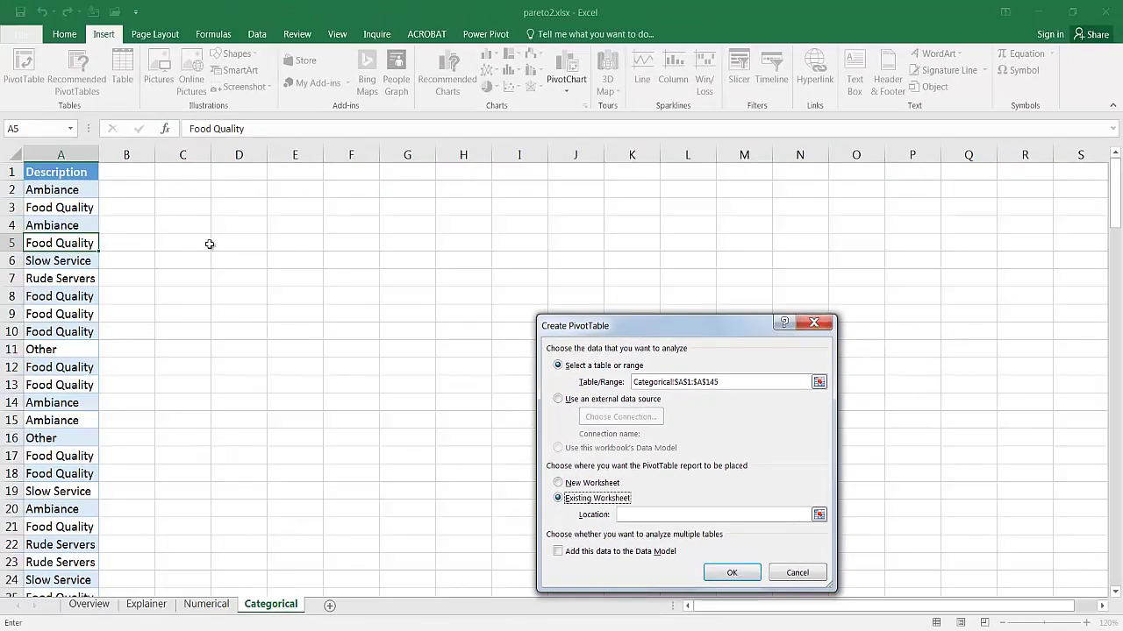
pyautogui.click(210, 244)
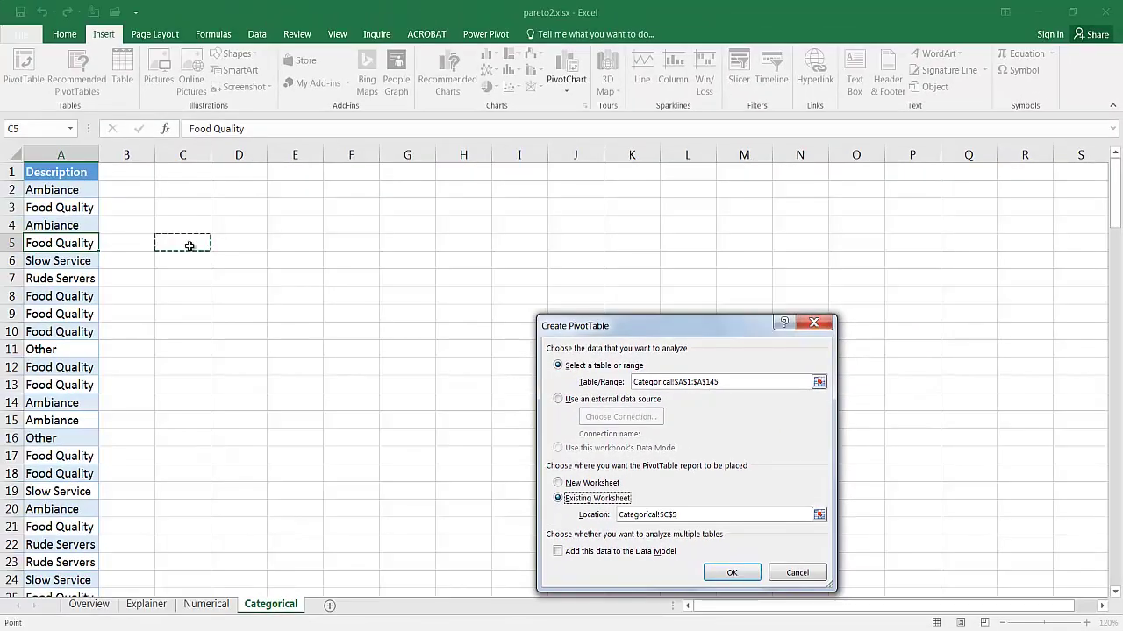
pyautogui.click(733, 568)
pyautogui.moveTo(1017, 244); pyautogui.dragTo(1005, 546)
pyautogui.moveTo(1010, 245); pyautogui.dragTo(1082, 537)
# Set the complaint pivot table's report layout to Show in Tabular Form.
pyautogui.click(588, 33)
pyautogui.click(96, 83)
pyautogui.click(457, 217)
pyautogui.click(103, 85)
pyautogui.click(128, 180)
pyautogui.moveTo(263, 268)
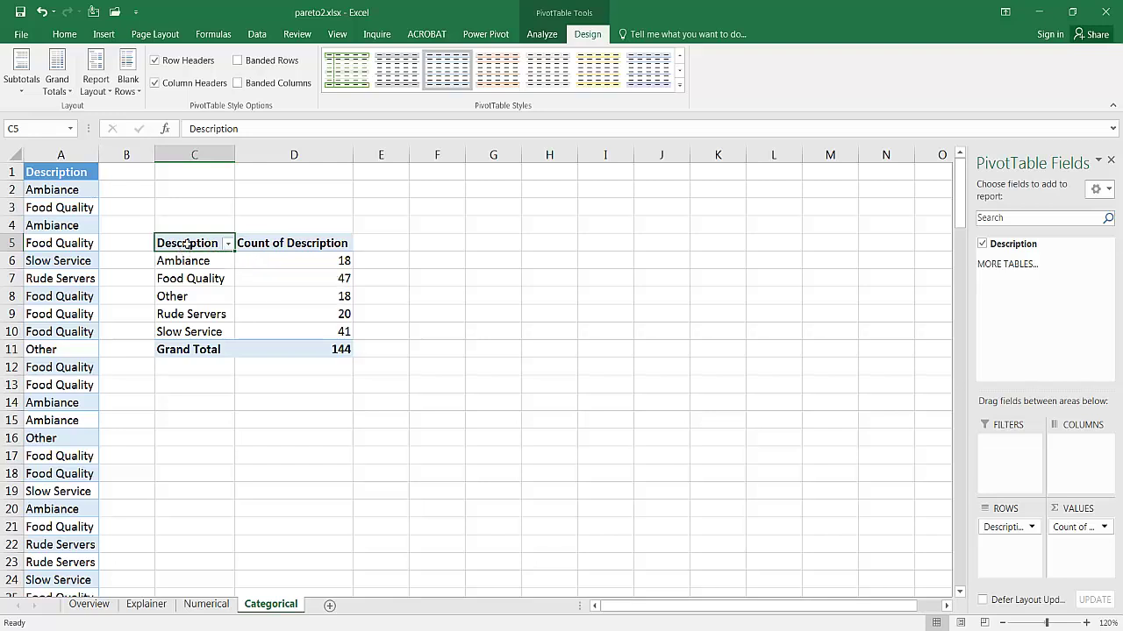
# Check the Statistic Chart list for the pivot data, finding Pareto unavailable.
pyautogui.click(211, 287)
pyautogui.click(99, 33)
pyautogui.click(513, 72)
pyautogui.click(765, 294)
# Copy the pivot's categories and counts C5:D10 and select F5 as the destination.
pyautogui.moveTo(181, 245); pyautogui.dragTo(303, 328)
pyautogui.hotkey('ctrl', 'c')
pyautogui.click(443, 243)
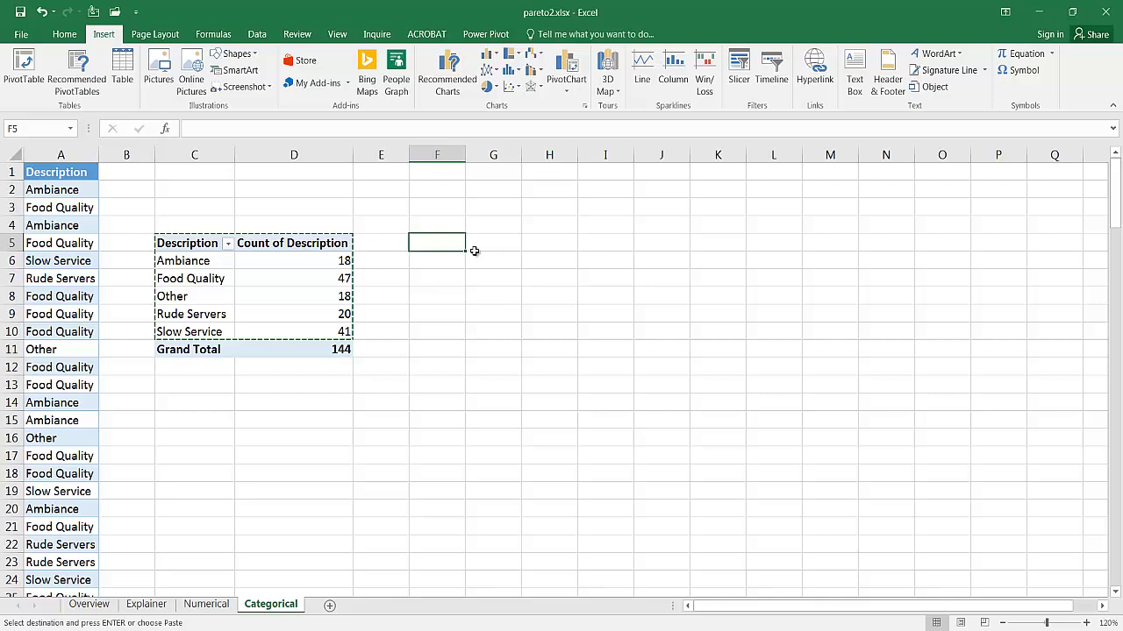